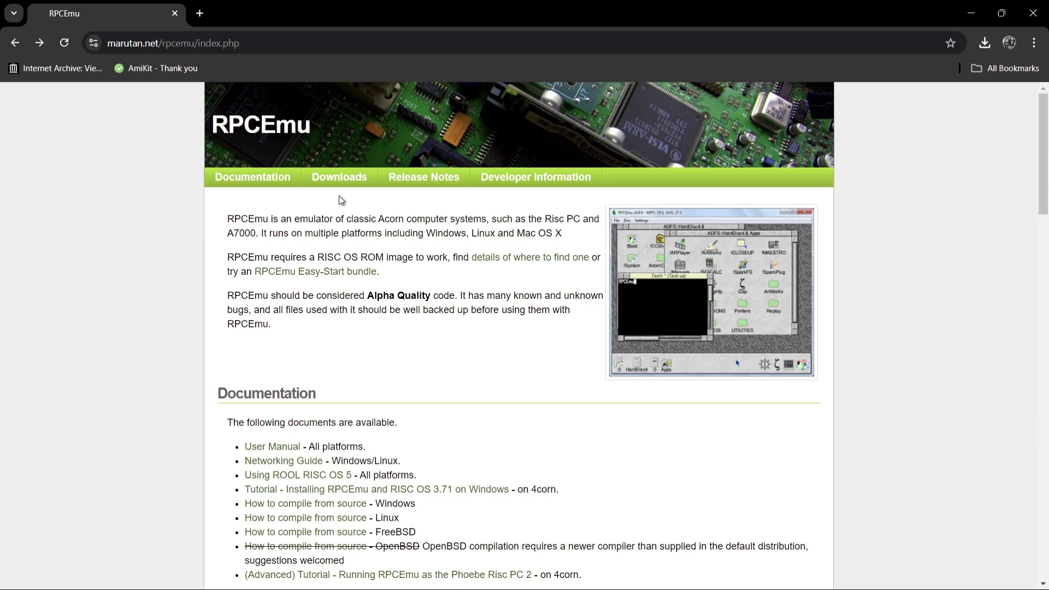
- Go to Downloads, open the Easy-Start bundles page, and scroll to its bundle download table
{"action": "left_click", "coordinate": [334, 181]}
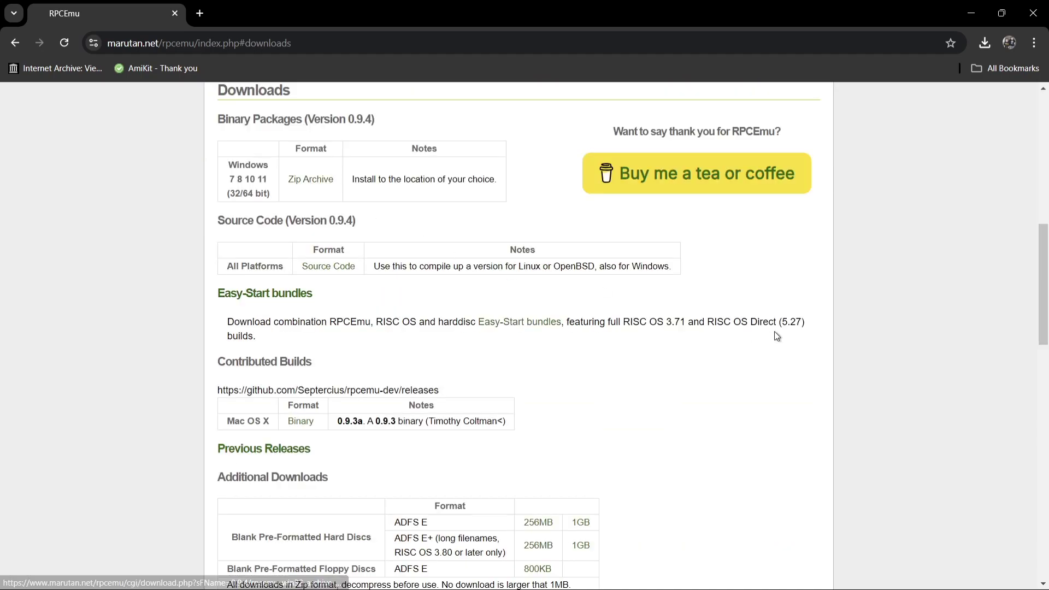
{"action": "mouse_move", "coordinate": [1045, 249]}
{"action": "left_mouse_down"}
{"action": "mouse_move", "coordinate": [1046, 355]}
{"action": "mouse_move", "coordinate": [424, 153]}
{"action": "left_mouse_up"}
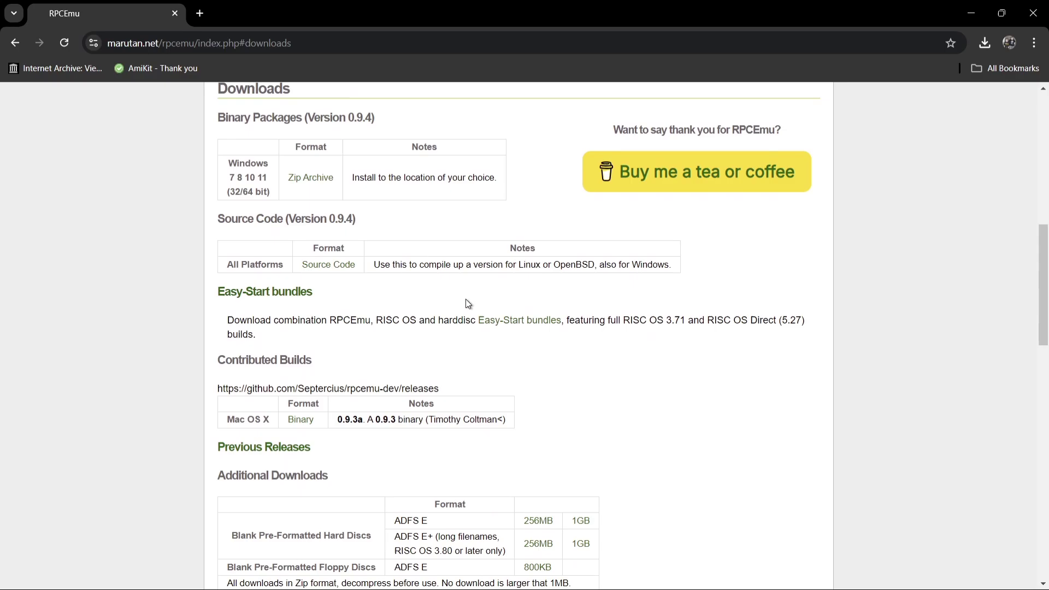
{"action": "left_click", "coordinate": [525, 322]}
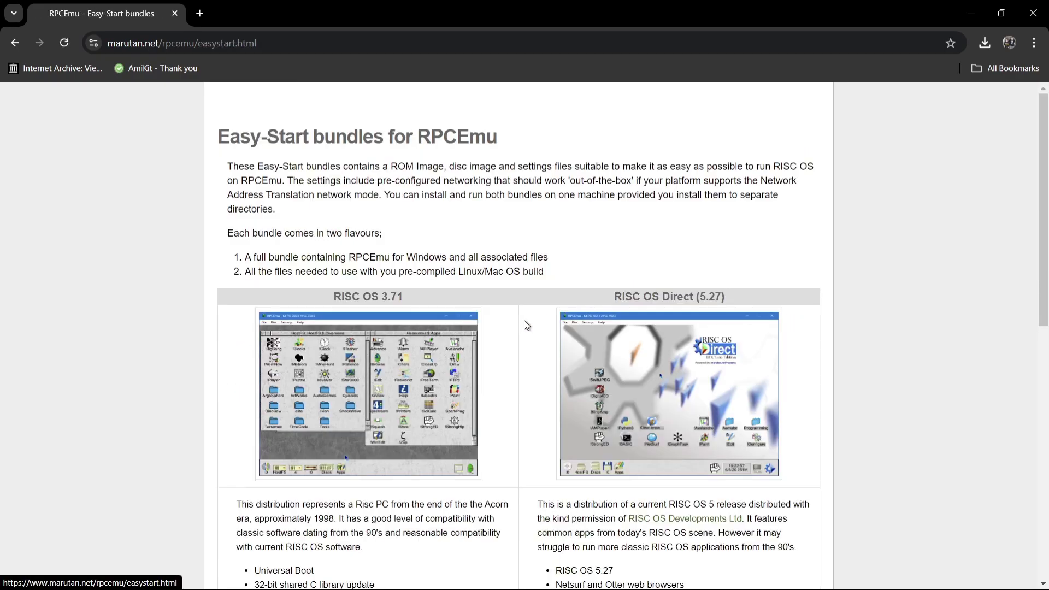
{"action": "mouse_move", "coordinate": [1046, 200]}
{"action": "left_mouse_down"}
{"action": "mouse_move", "coordinate": [1044, 348]}
{"action": "mouse_move", "coordinate": [1036, 261]}
{"action": "mouse_move", "coordinate": [1044, 458]}
{"action": "left_mouse_up"}
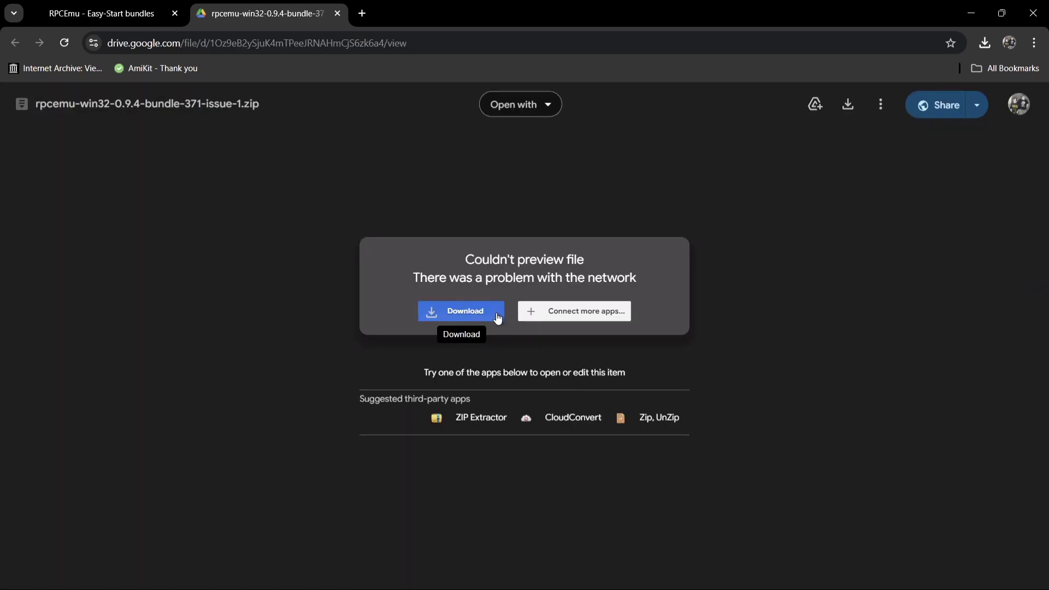
- Download rpcemu-win32-0.9.4-bundle-371-issue-1.zip from Google Drive, then minimise Chrome
{"action": "left_click", "coordinate": [477, 300]}
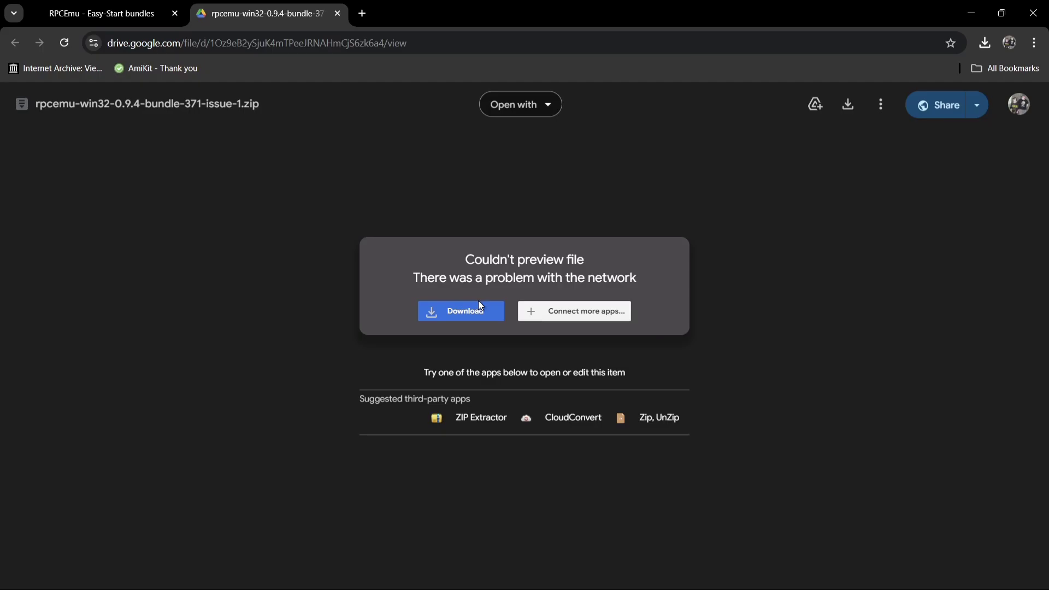
{"action": "left_click", "coordinate": [971, 12]}
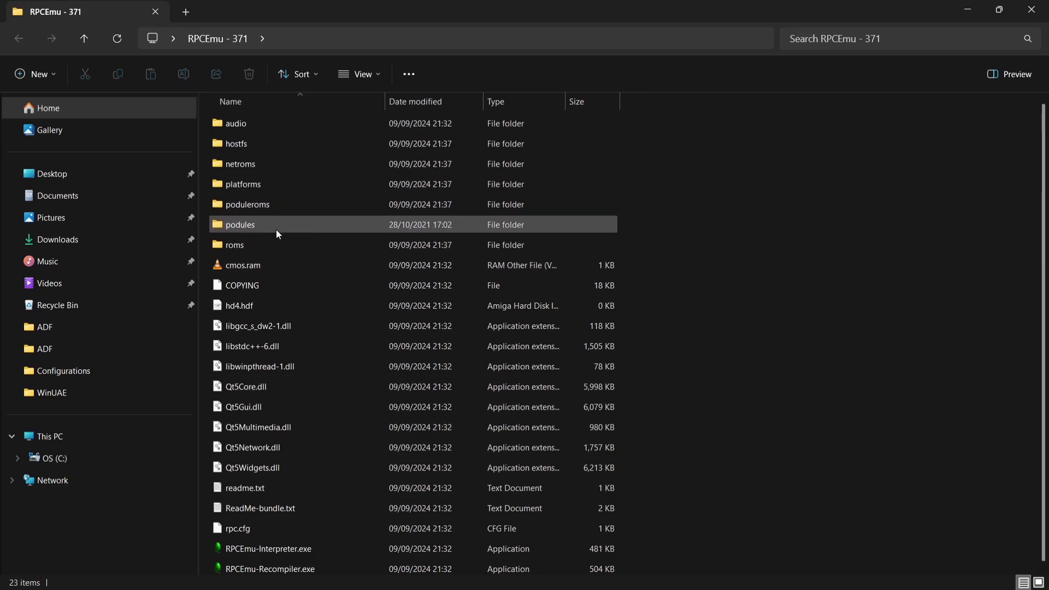
- Check the roms folder, return to RPCEmu - 371, and launch RPCEmu-Recompiler.exe past SmartScreen's More info
{"action": "double_click", "coordinate": [276, 244]}
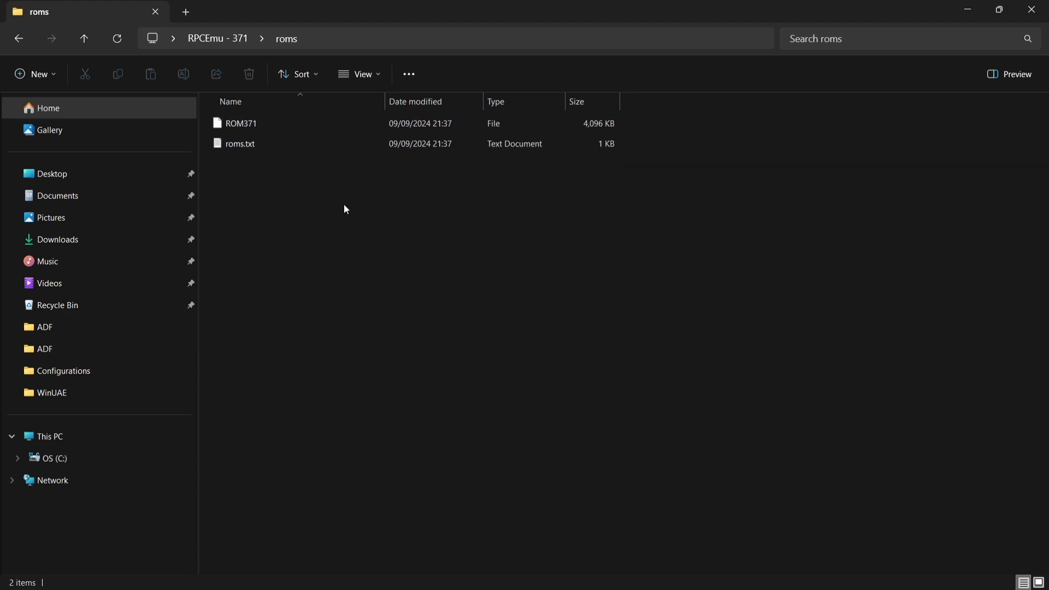
{"action": "left_click", "coordinate": [19, 40]}
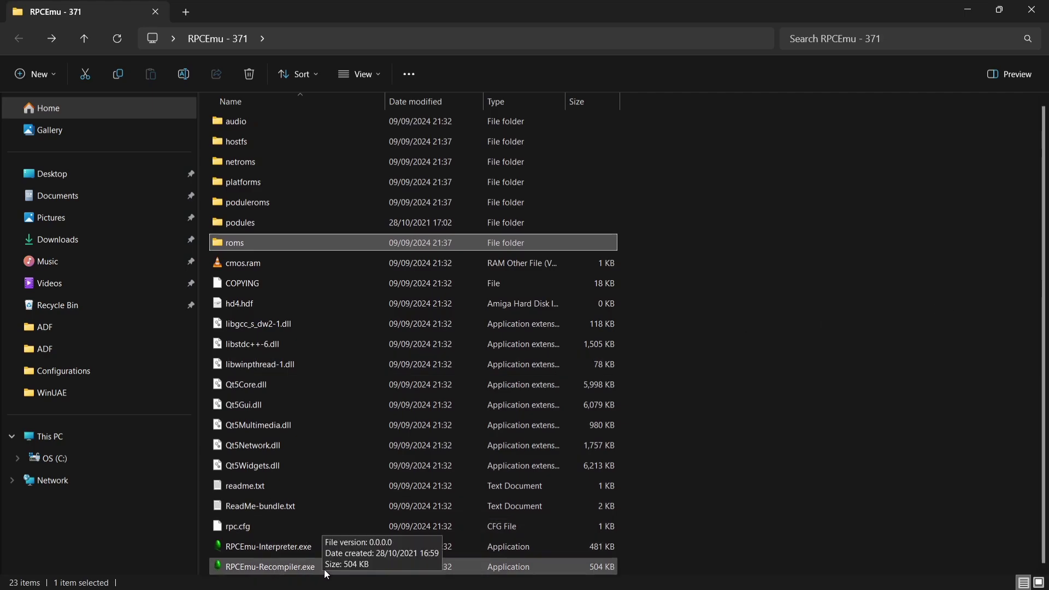
{"action": "double_click", "coordinate": [288, 565]}
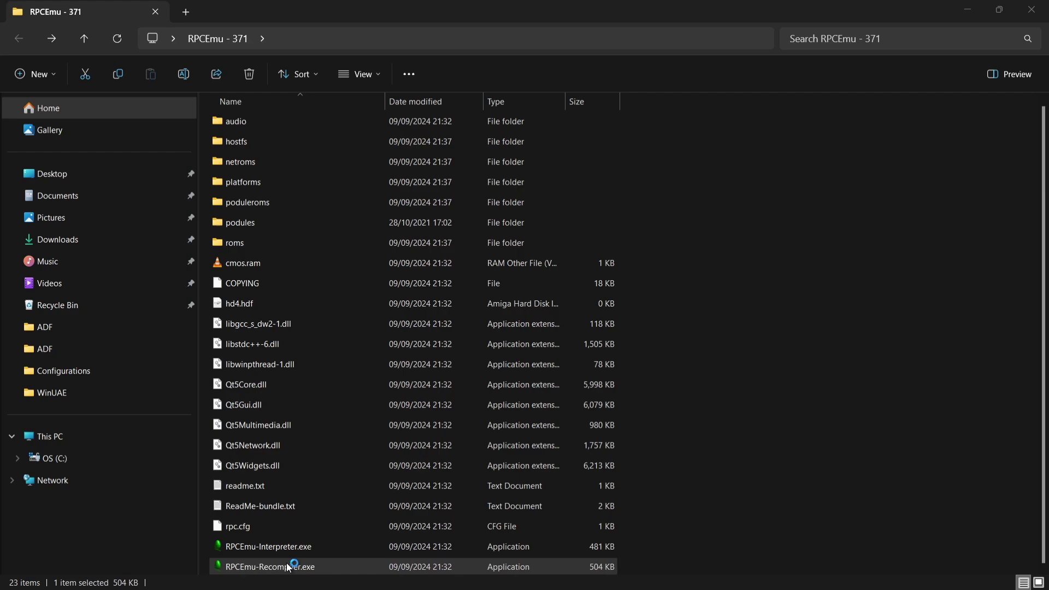
{"action": "left_click", "coordinate": [395, 203]}
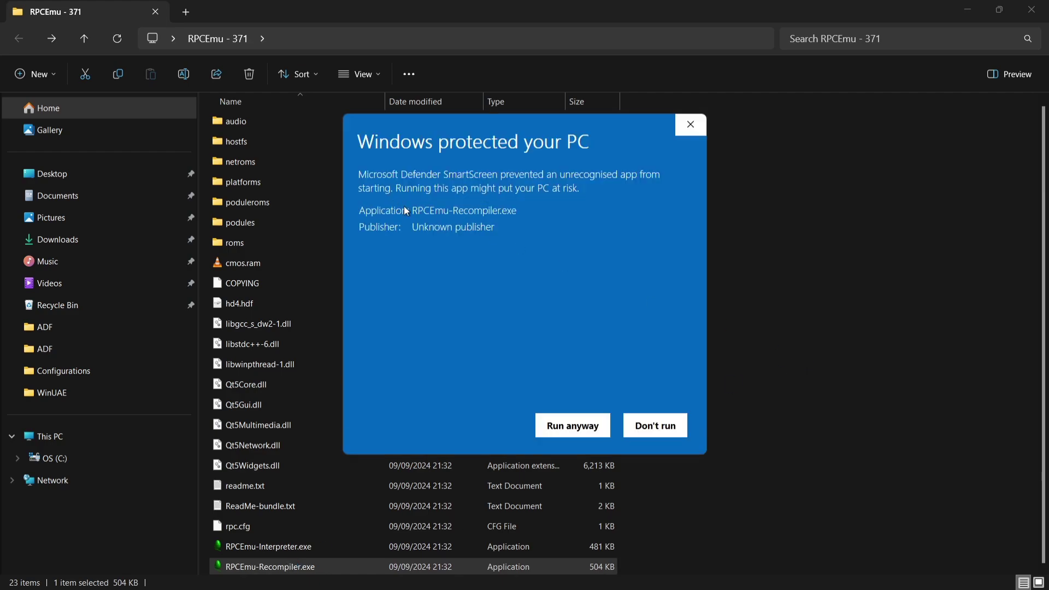
- Run RPCEmu anyway, minimise Explorer, and switch to Full-screen Mode with the notice suppressed
{"action": "left_click", "coordinate": [567, 426]}
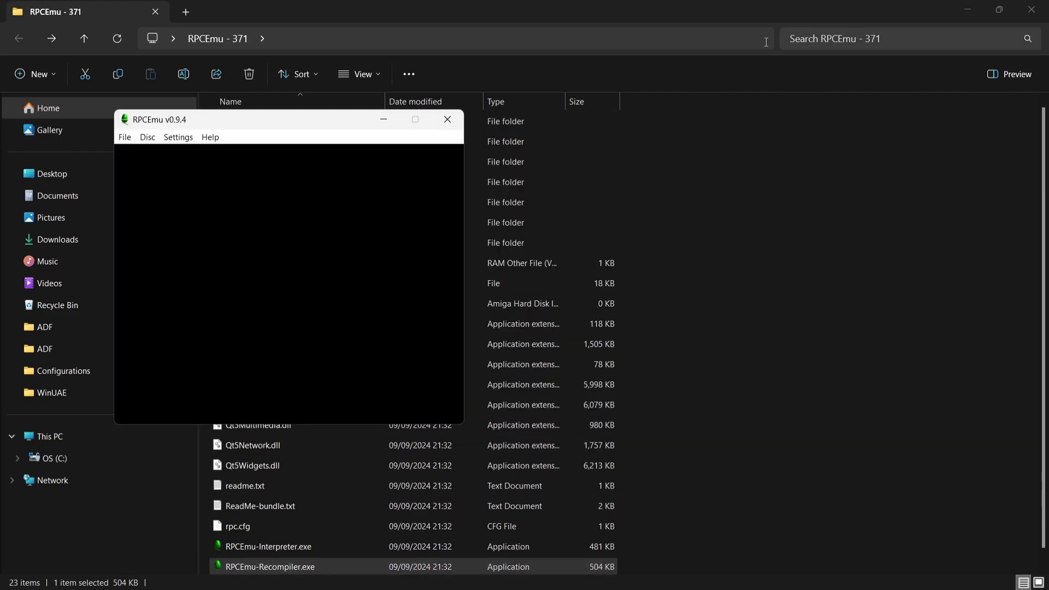
{"action": "left_click", "coordinate": [970, 18]}
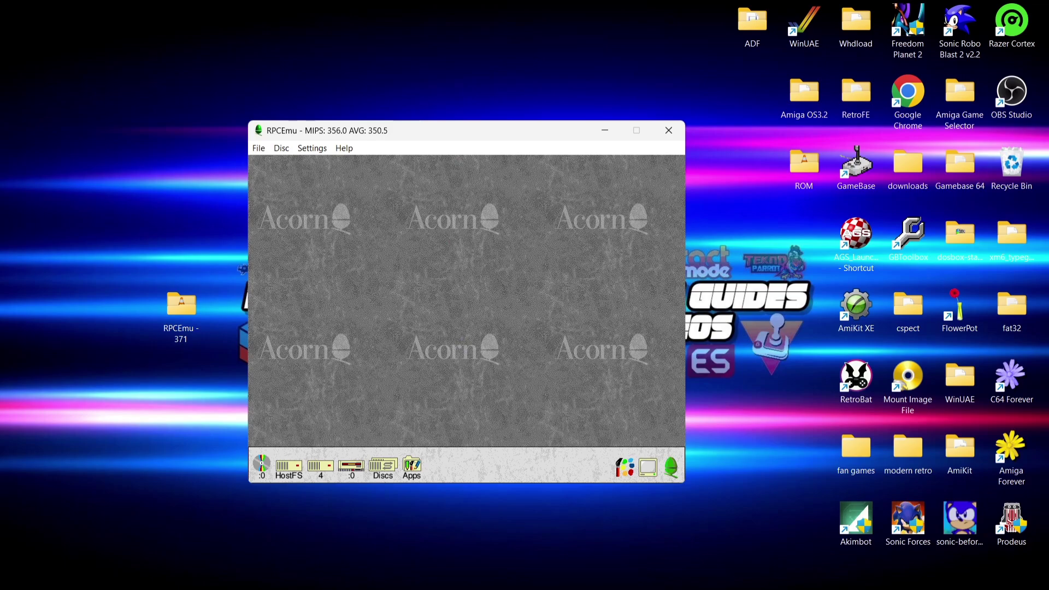
{"action": "left_click", "coordinate": [324, 149]}
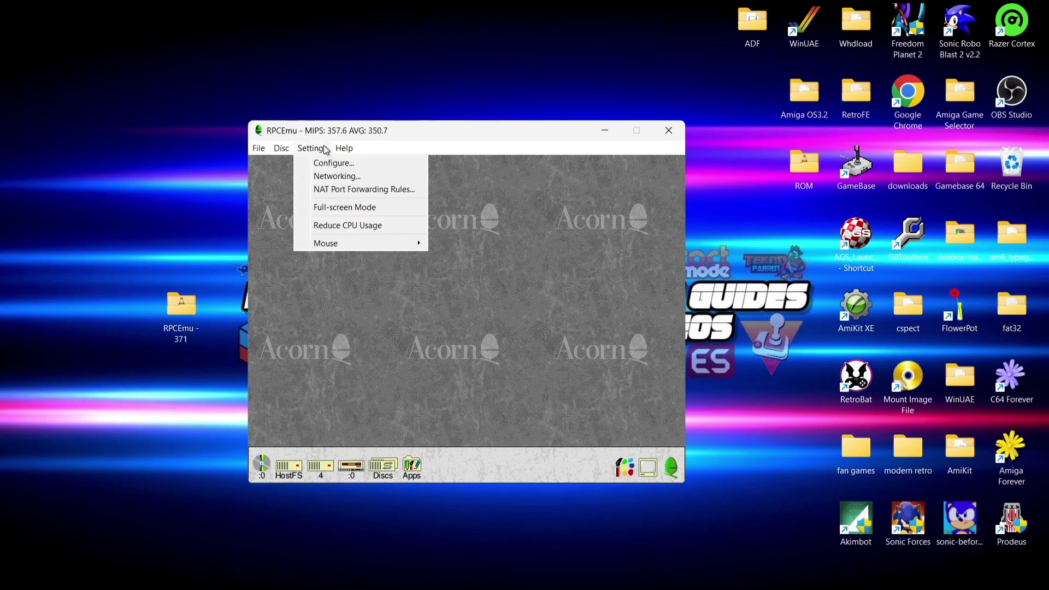
{"action": "left_click", "coordinate": [332, 207]}
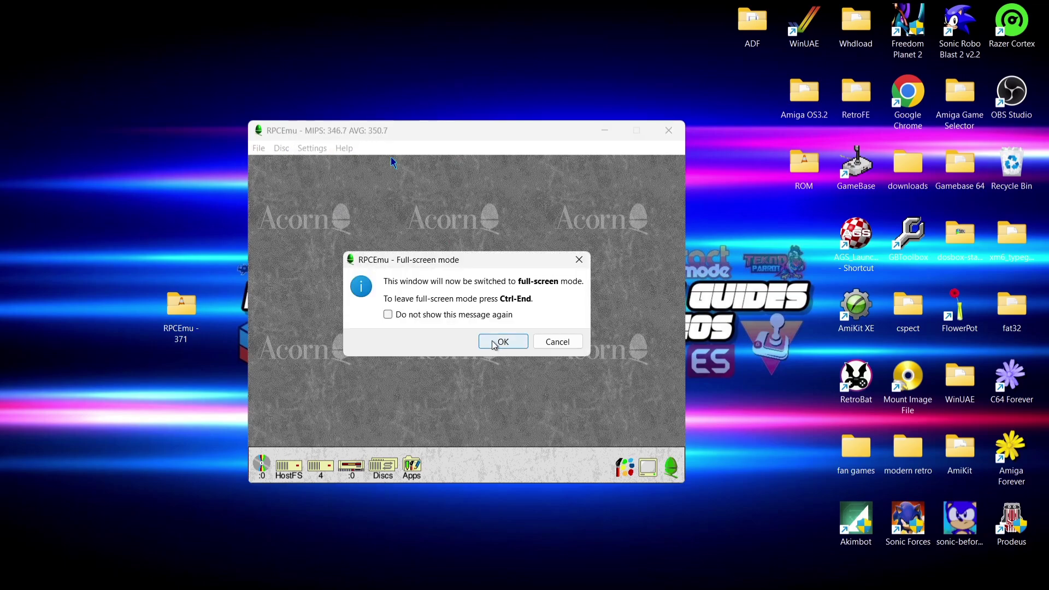
{"action": "left_click", "coordinate": [434, 316]}
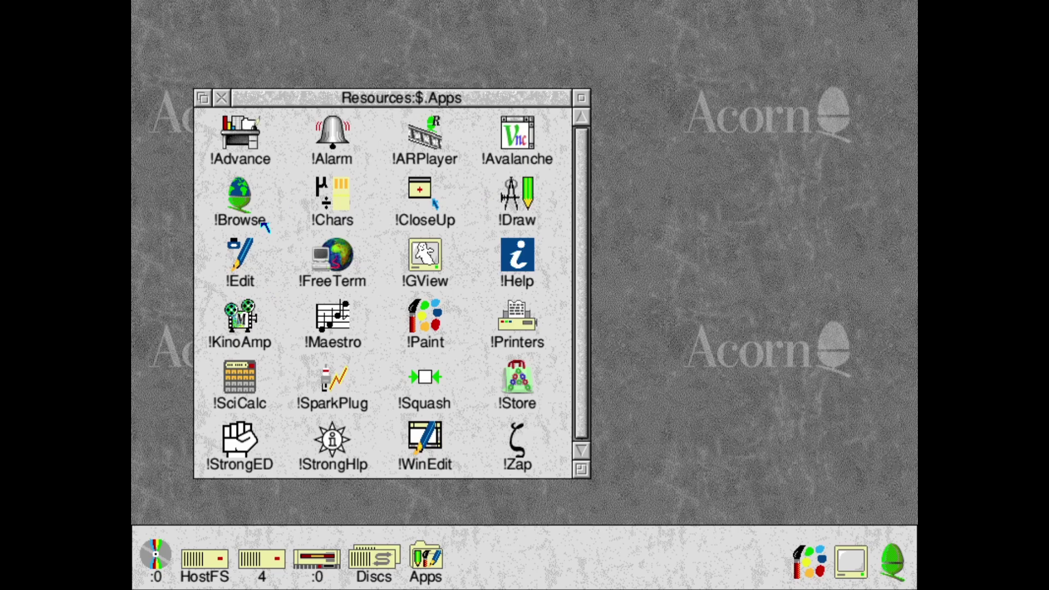
- Launch !Browse from the Apps window and open a Browse window from its icon-bar icon
{"action": "double_click", "coordinate": [243, 199]}
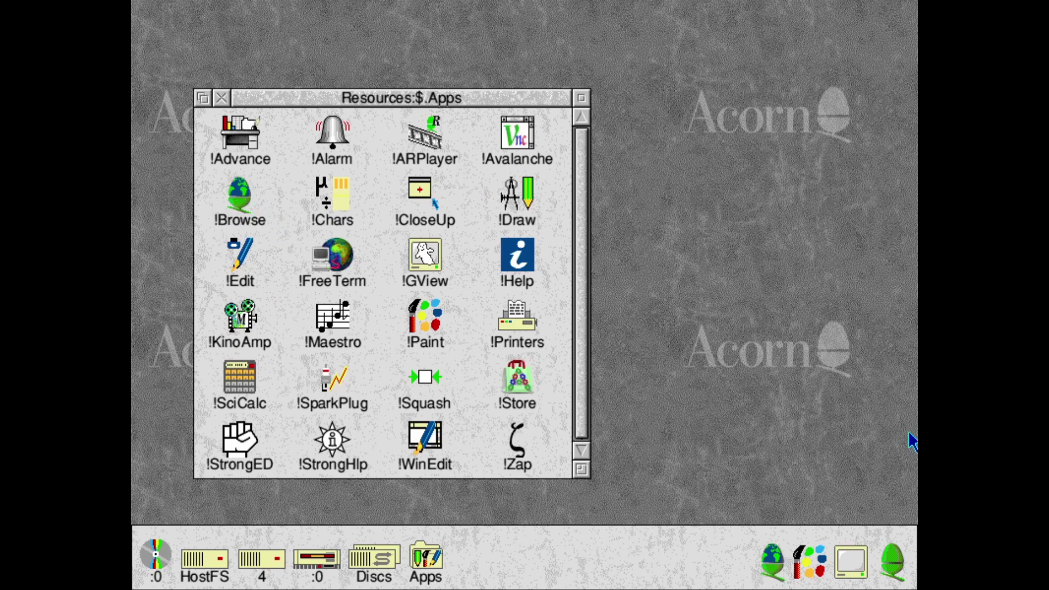
{"action": "left_click", "coordinate": [780, 569]}
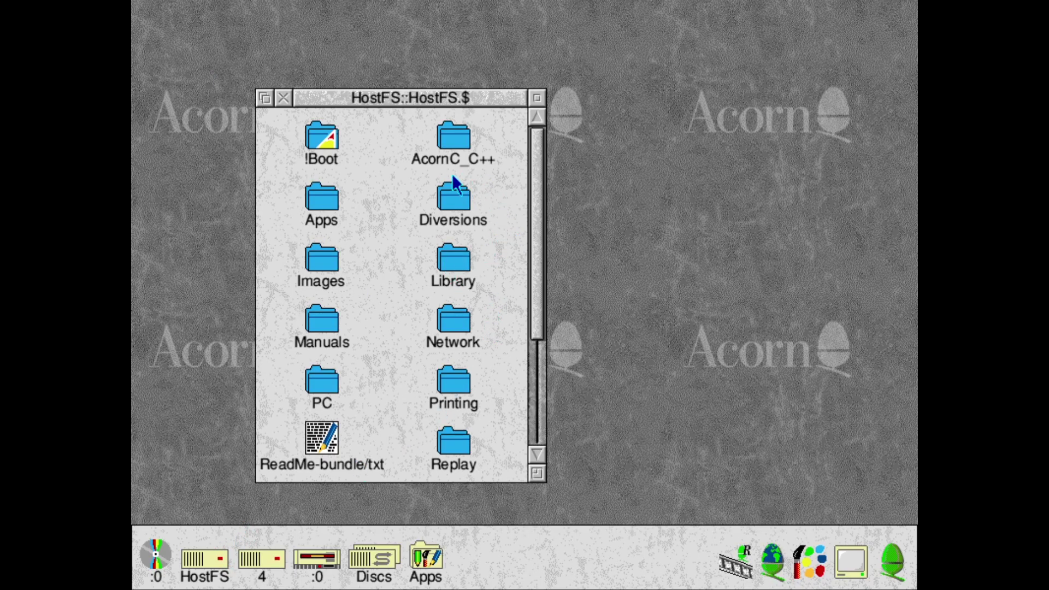
- Open Diversions, then the Terramex folder, and launch !Terramex
{"action": "double_click", "coordinate": [453, 190]}
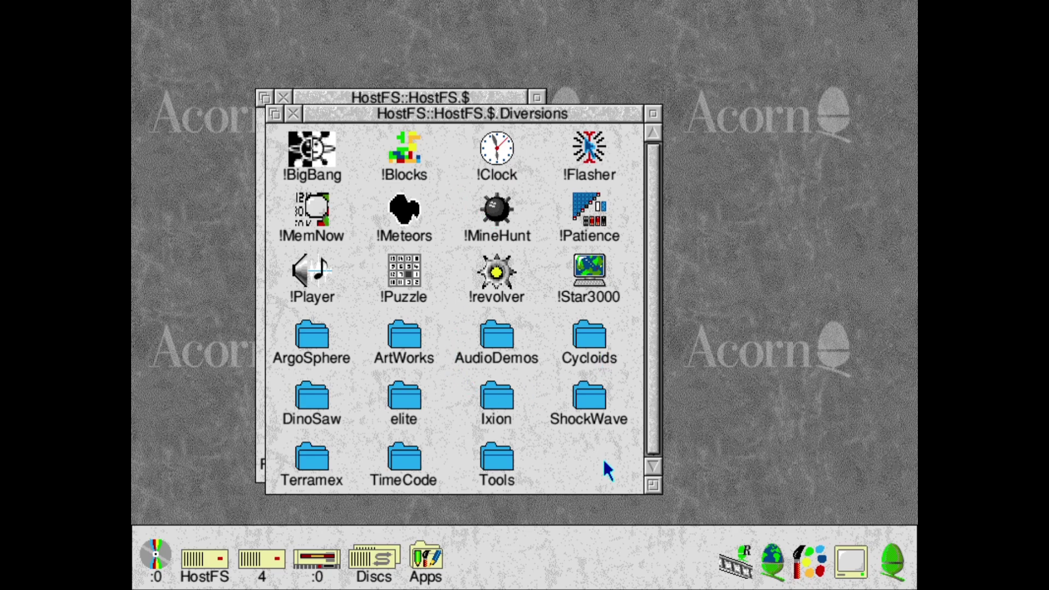
{"action": "double_click", "coordinate": [316, 469]}
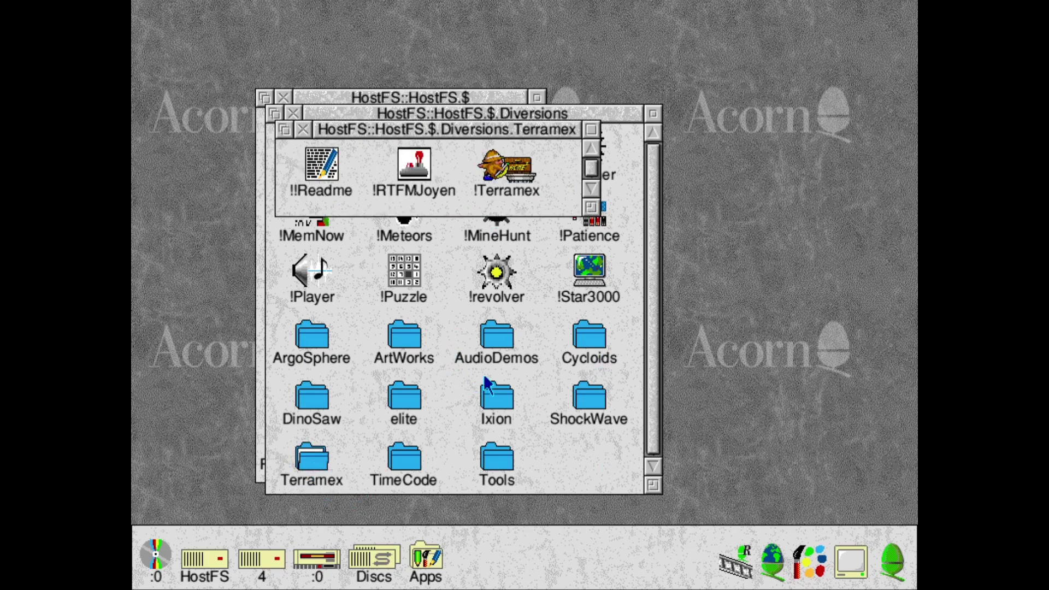
{"action": "double_click", "coordinate": [519, 178]}
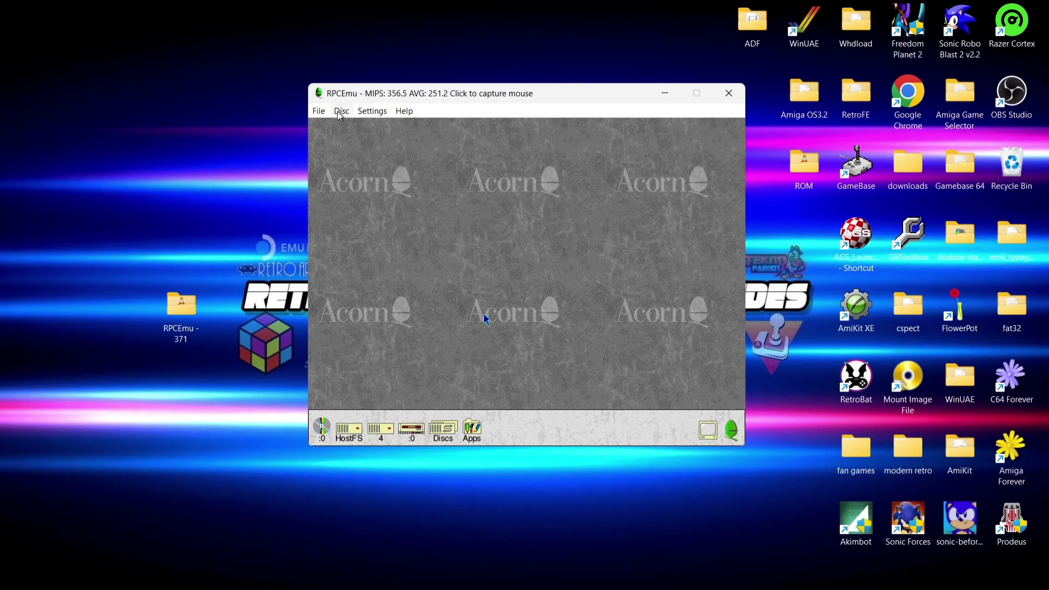
- Browse the Disc menu, capture the mouse, and open the display mode window (256 colours, 800 x 600)
{"action": "left_click", "coordinate": [341, 111]}
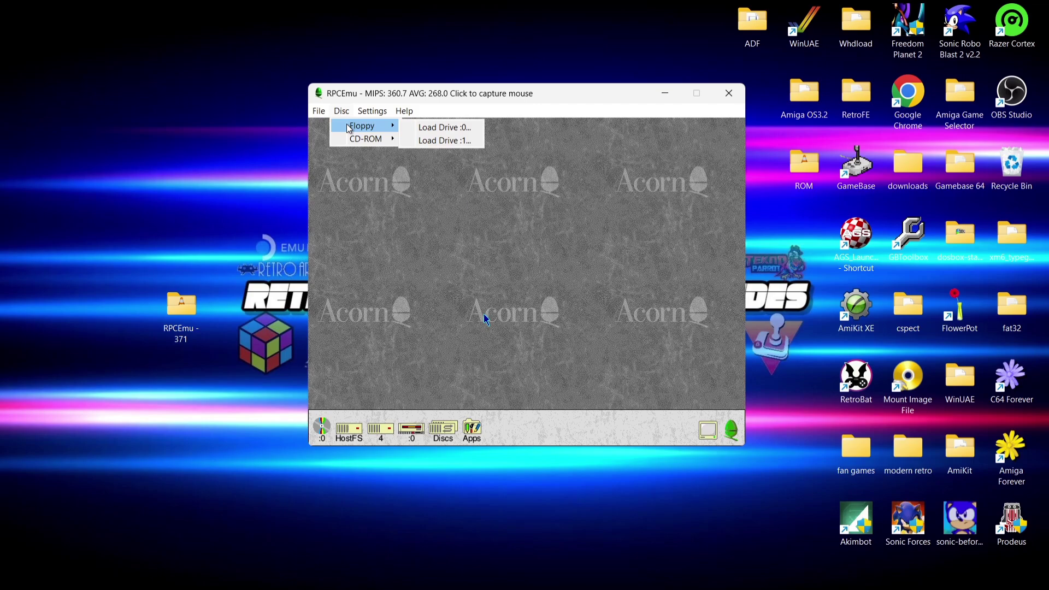
{"action": "mouse_move", "coordinate": [405, 111]}
{"action": "mouse_move", "coordinate": [338, 111]}
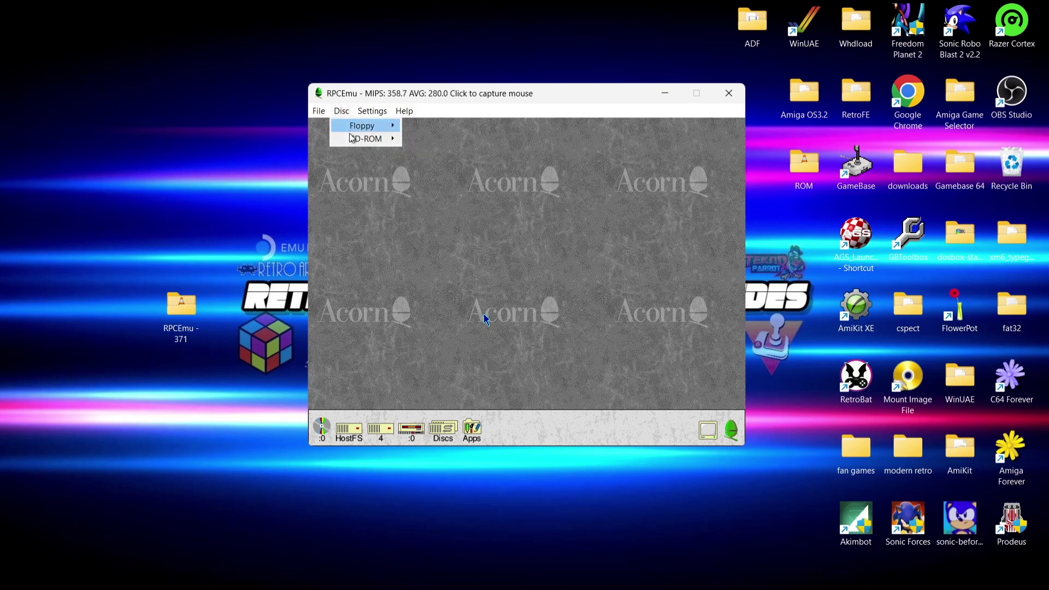
{"action": "mouse_move", "coordinate": [354, 140]}
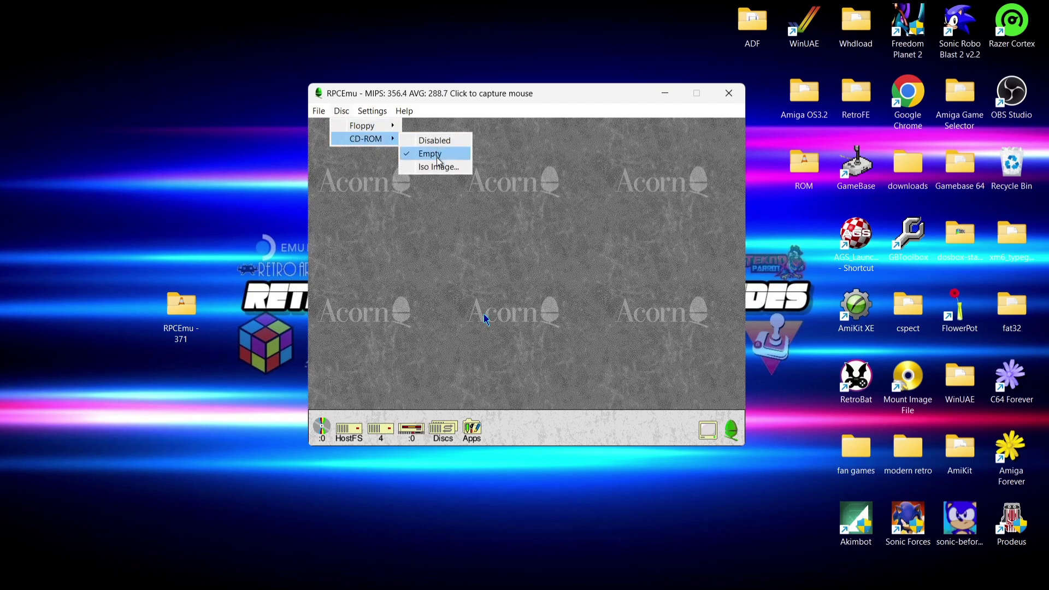
{"action": "left_click", "coordinate": [382, 245]}
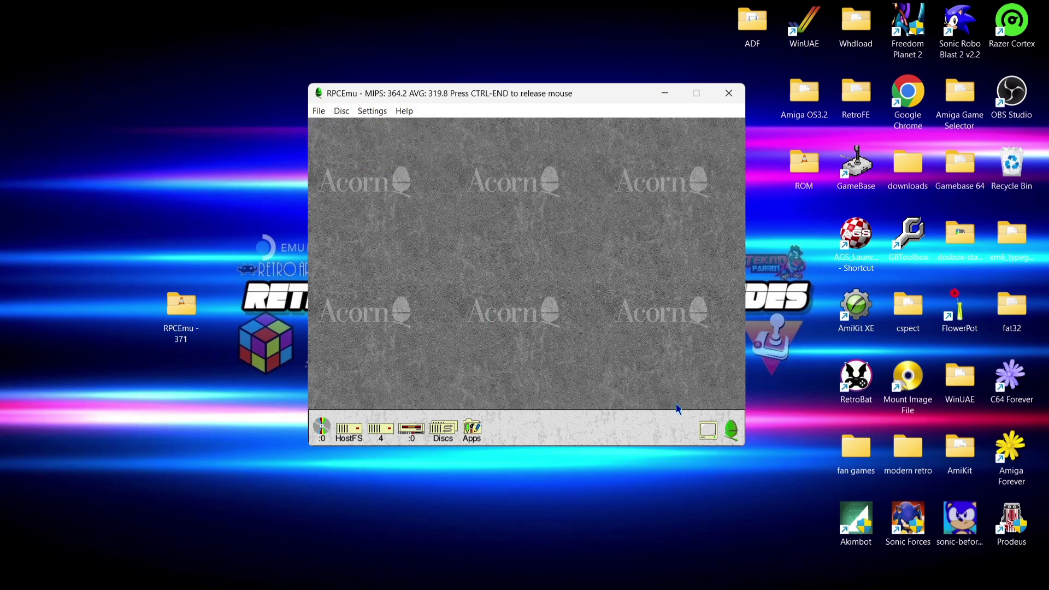
{"action": "left_click", "coordinate": [707, 431]}
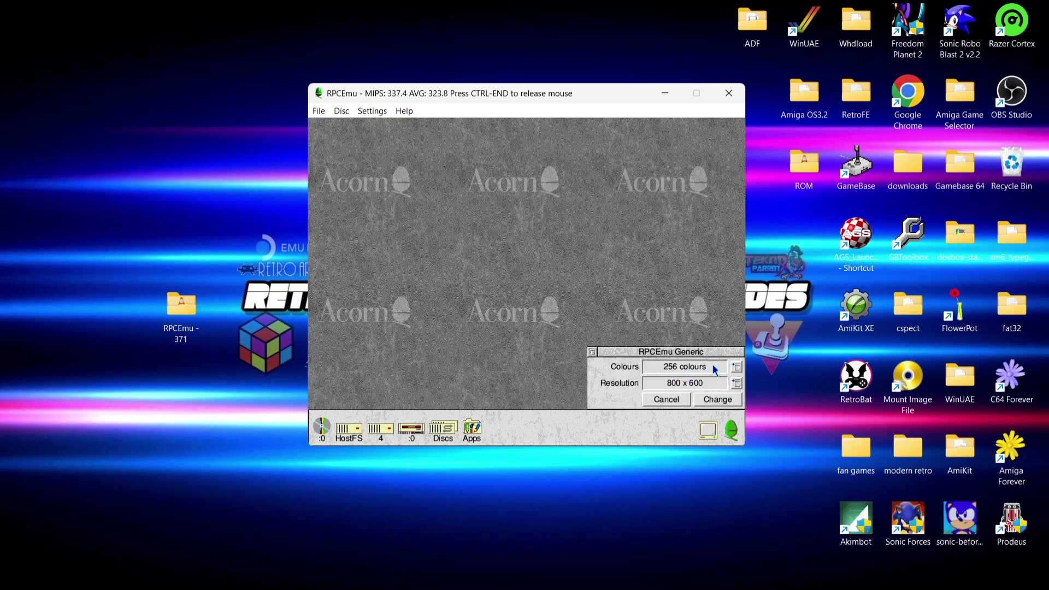
- Change the display colours to 16 greys and apply the mode
{"action": "left_click", "coordinate": [734, 369]}
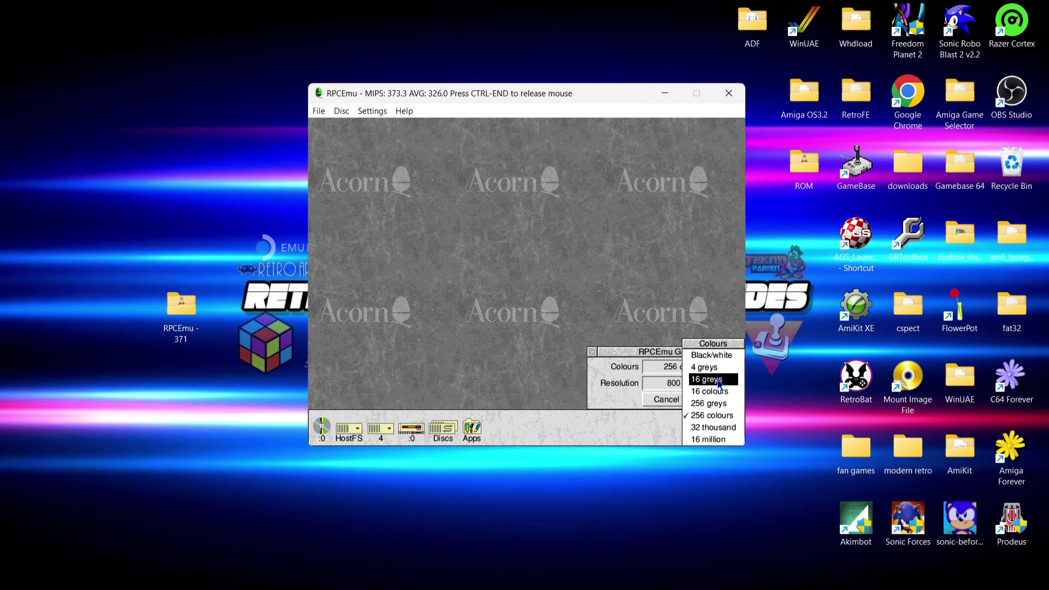
{"action": "left_click", "coordinate": [719, 384]}
{"action": "left_click", "coordinate": [720, 399]}
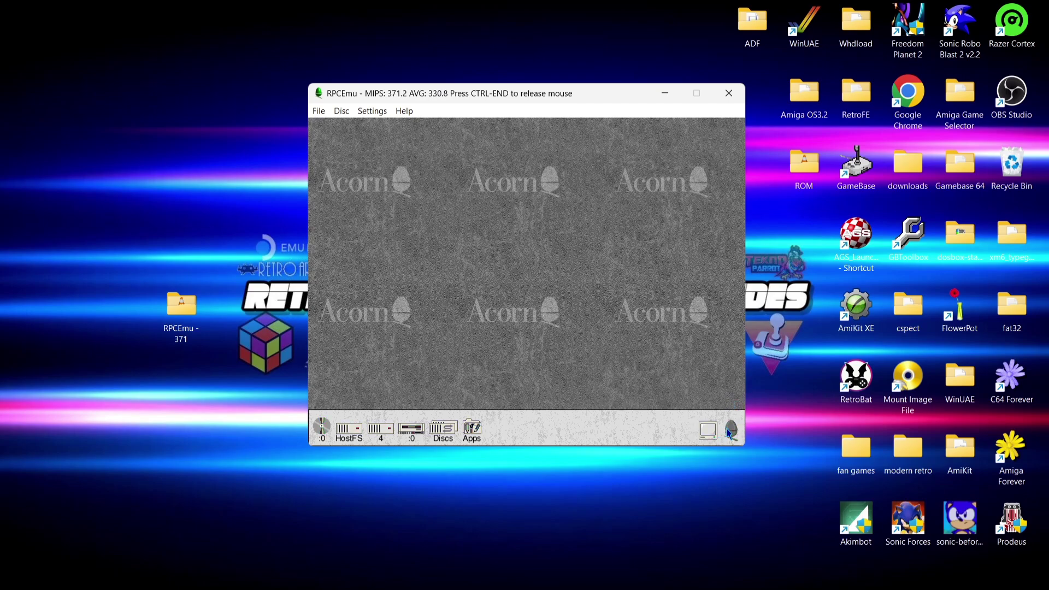
- Reopen the display mode window and select the 1920 x 1080 (1080p) resolution
{"action": "left_click", "coordinate": [705, 431]}
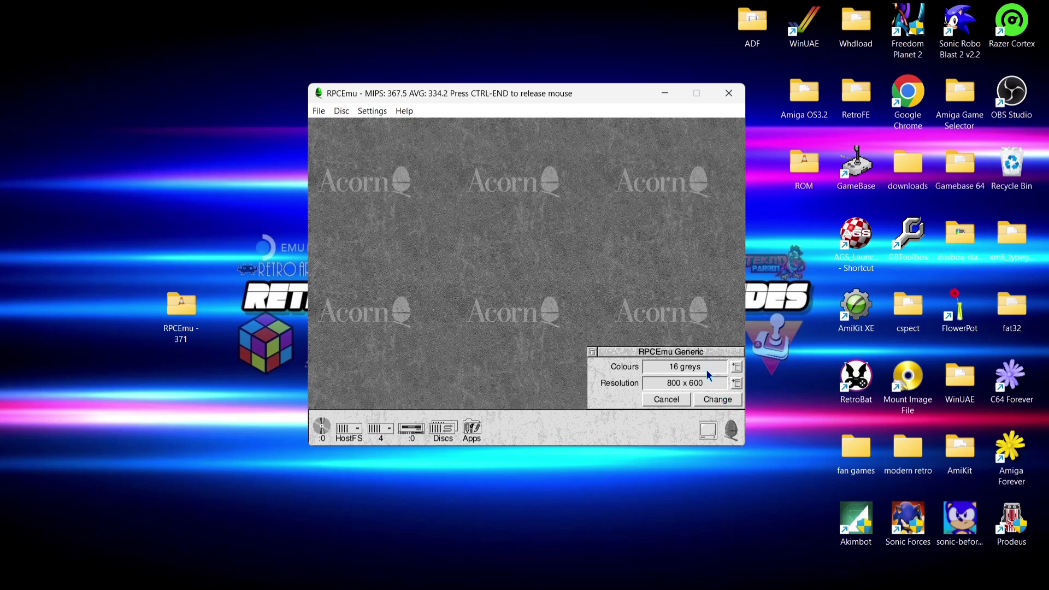
{"action": "left_click", "coordinate": [736, 383]}
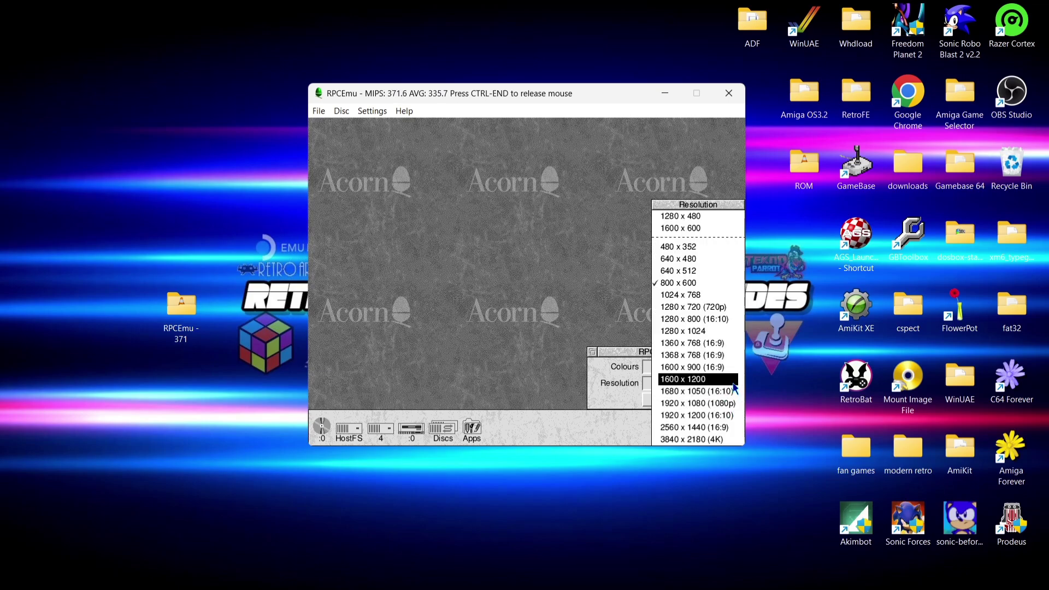
{"action": "left_click", "coordinate": [729, 404]}
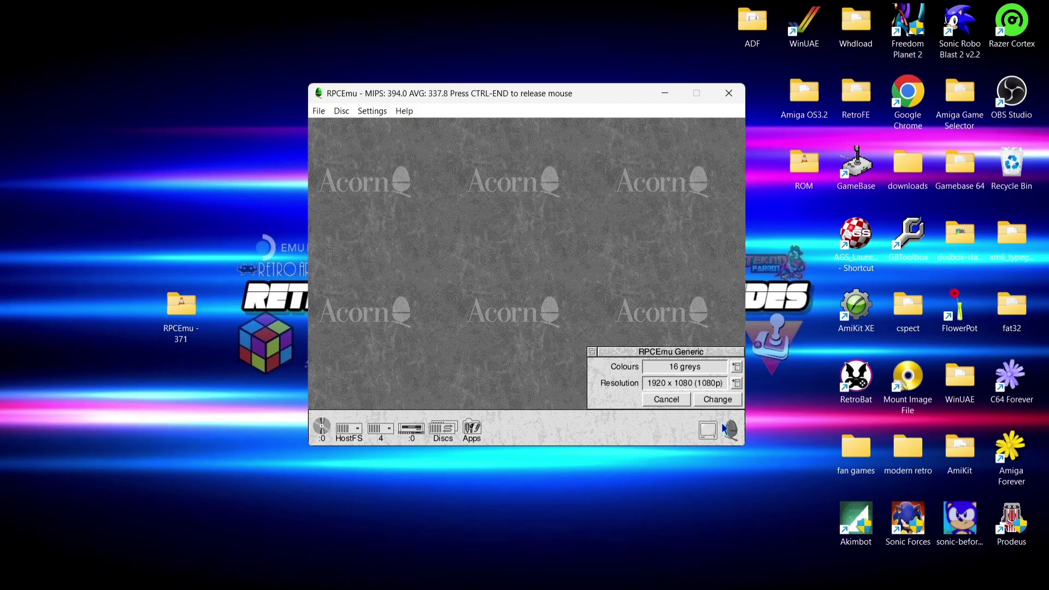